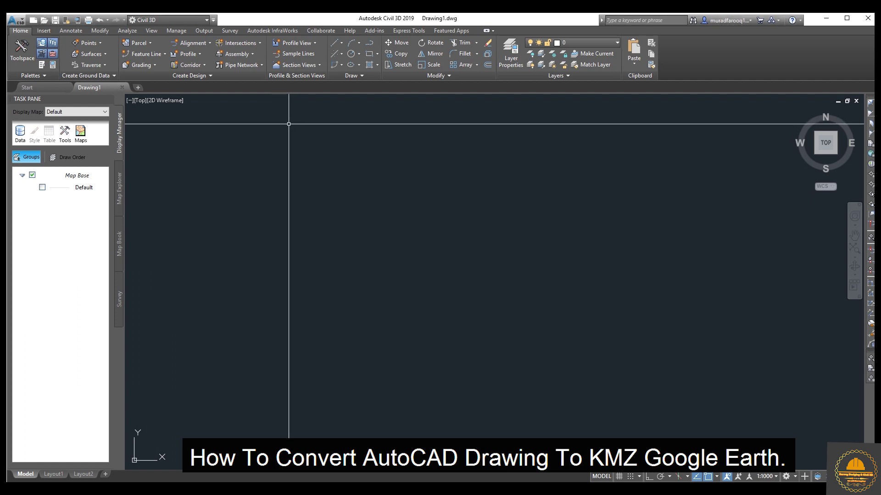
Step: Open RoadLayout.dwg from the Desktop and OK the AutoCAD invalid-shortcut warning
{"action": "left_click", "coordinate": [44, 21]}
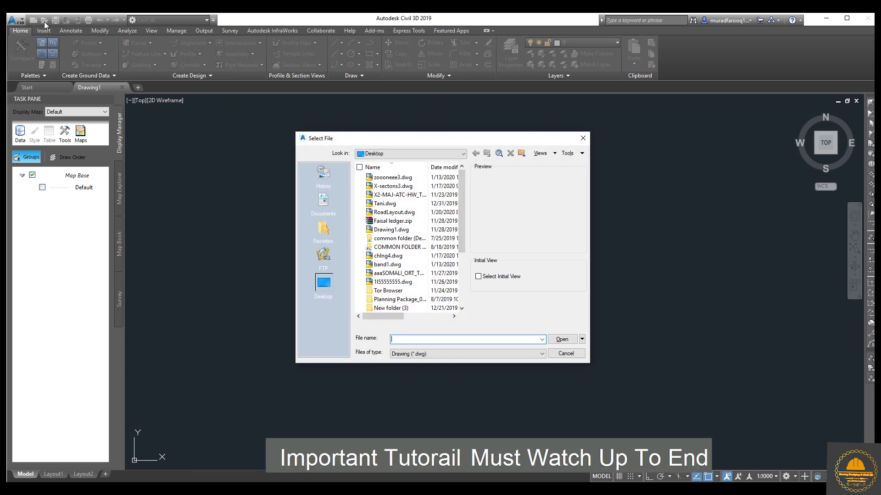
{"action": "left_click", "coordinate": [394, 212]}
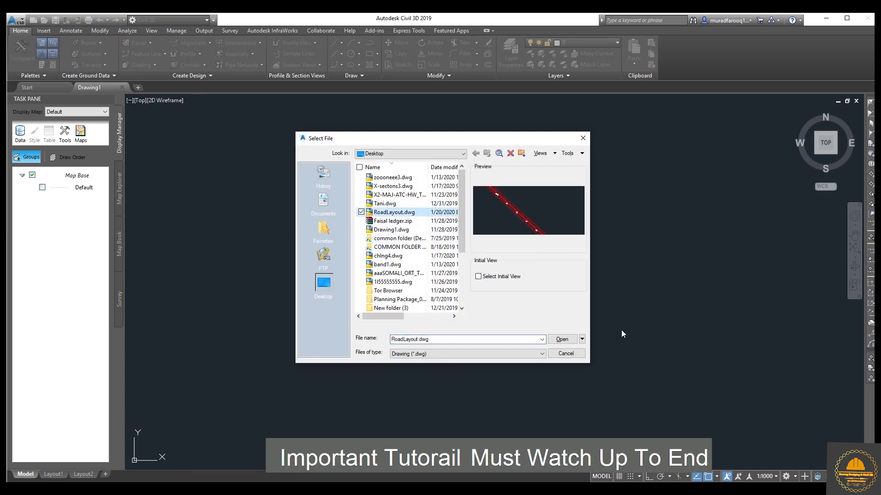
{"action": "left_click", "coordinate": [562, 339]}
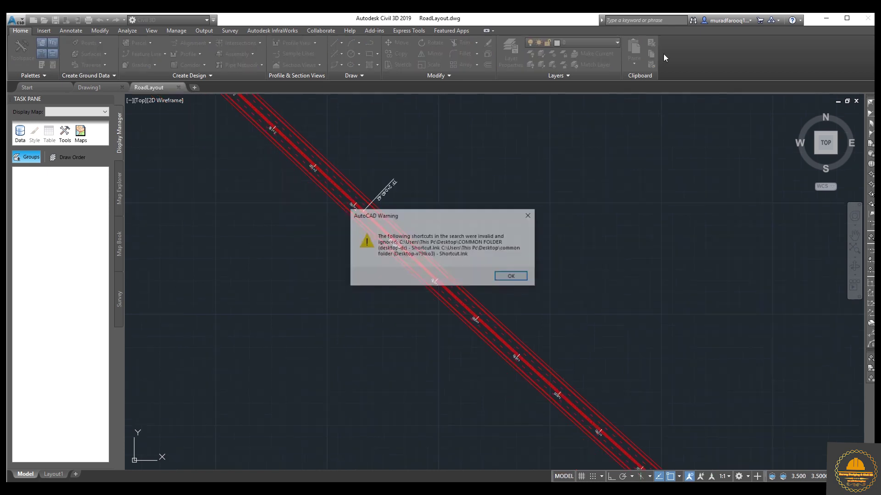
{"action": "left_click", "coordinate": [520, 281]}
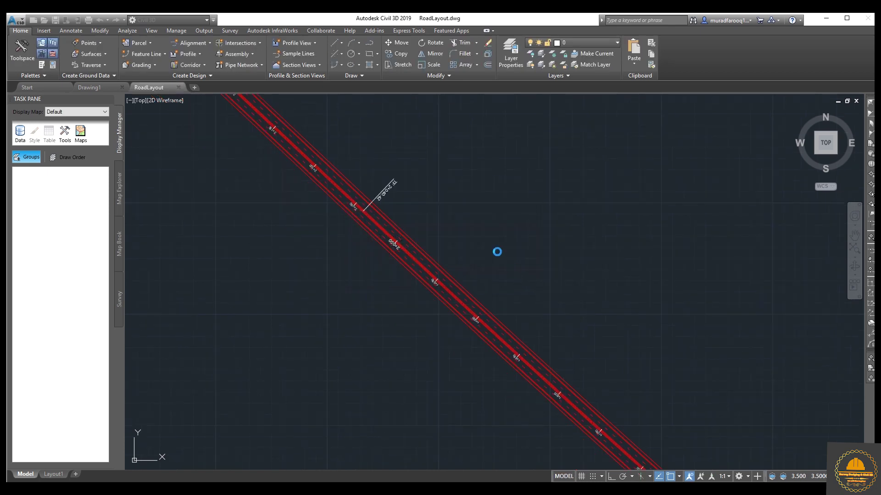
Step: Zoom and pan along the road alignment to stations near 3+000–3+100, then open the application menu
{"action": "scroll", "coordinate": [570, 266], "scroll_direction": "down", "scroll_amount": 5}
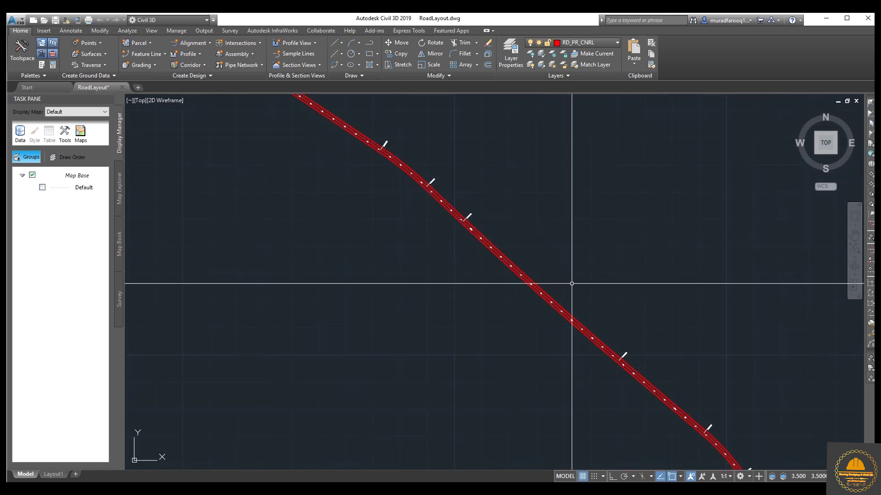
{"action": "scroll", "coordinate": [605, 279], "scroll_direction": "up", "scroll_amount": 2}
{"action": "scroll", "coordinate": [576, 334], "scroll_direction": "up", "scroll_amount": 3}
{"action": "scroll", "coordinate": [570, 243], "scroll_direction": "down", "scroll_amount": 5}
{"action": "scroll", "coordinate": [535, 277], "scroll_direction": "up", "scroll_amount": 3}
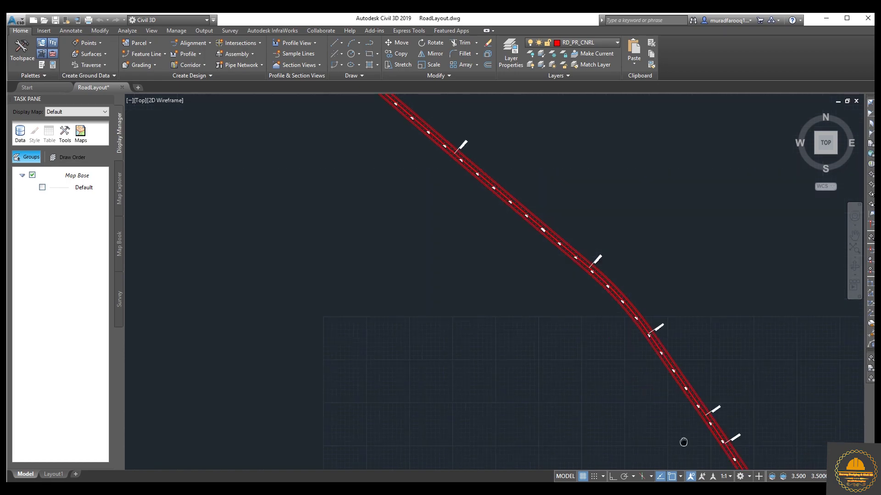
{"action": "mouse_move", "coordinate": [523, 273]}
{"action": "middle_mouse_down"}
{"action": "mouse_move", "coordinate": [456, 226]}
{"action": "mouse_move", "coordinate": [435, 270]}
{"action": "middle_mouse_up"}
{"action": "scroll", "coordinate": [434, 270], "scroll_direction": "up", "scroll_amount": 5}
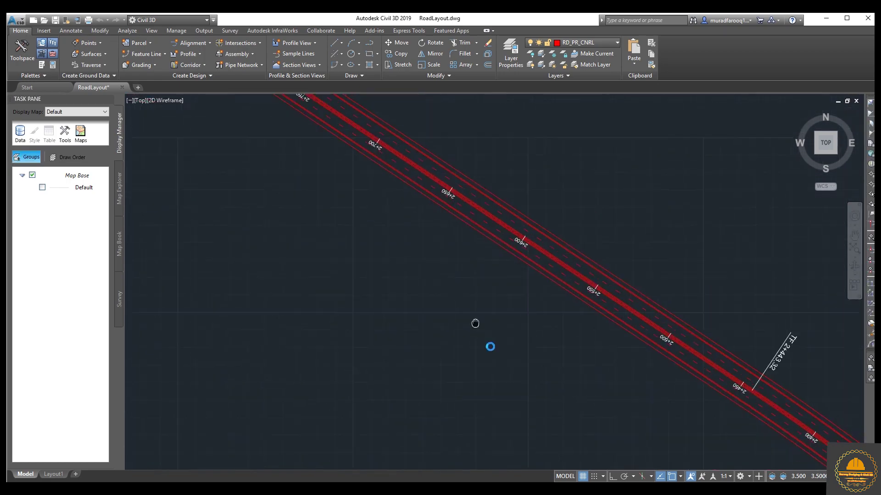
{"action": "mouse_move", "coordinate": [475, 321]}
{"action": "middle_mouse_down"}
{"action": "mouse_move", "coordinate": [378, 271]}
{"action": "mouse_move", "coordinate": [542, 393]}
{"action": "mouse_move", "coordinate": [387, 308]}
{"action": "mouse_move", "coordinate": [576, 431]}
{"action": "middle_mouse_up"}
{"action": "scroll", "coordinate": [387, 308], "scroll_direction": "up", "scroll_amount": 2}
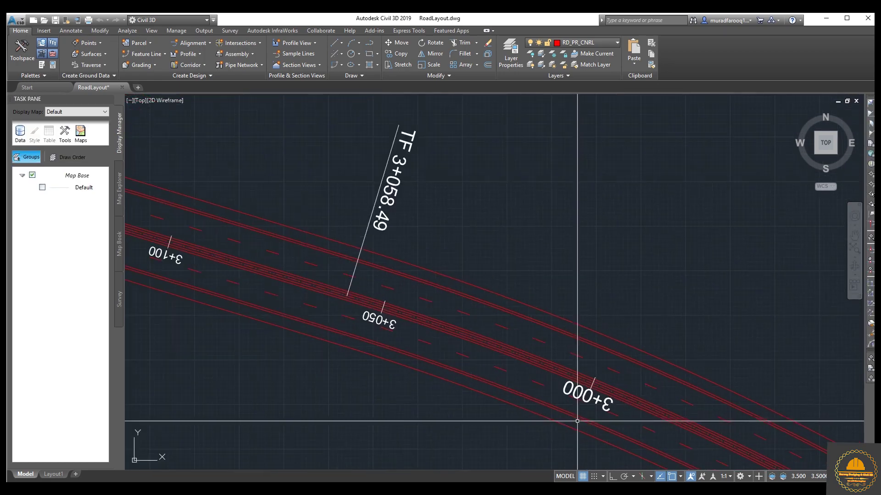
{"action": "scroll", "coordinate": [578, 321], "scroll_direction": "up", "scroll_amount": 1}
{"action": "scroll", "coordinate": [579, 295], "scroll_direction": "down", "scroll_amount": 1}
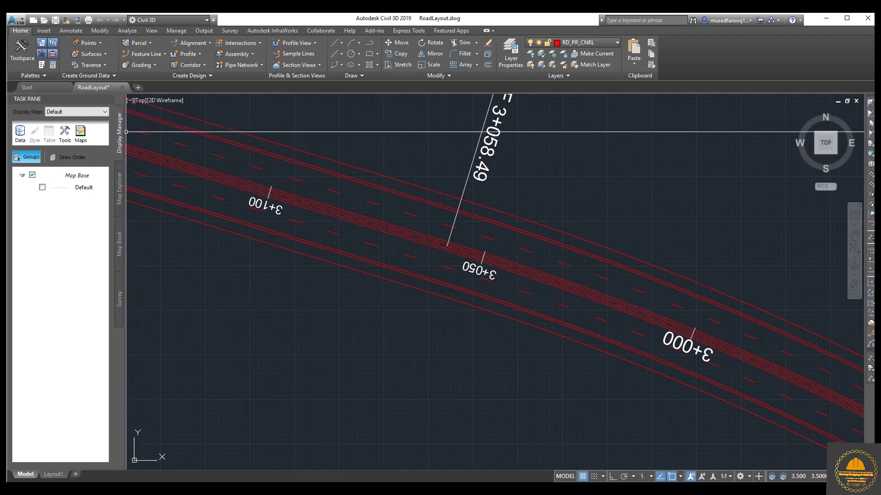
{"action": "left_click", "coordinate": [18, 21]}
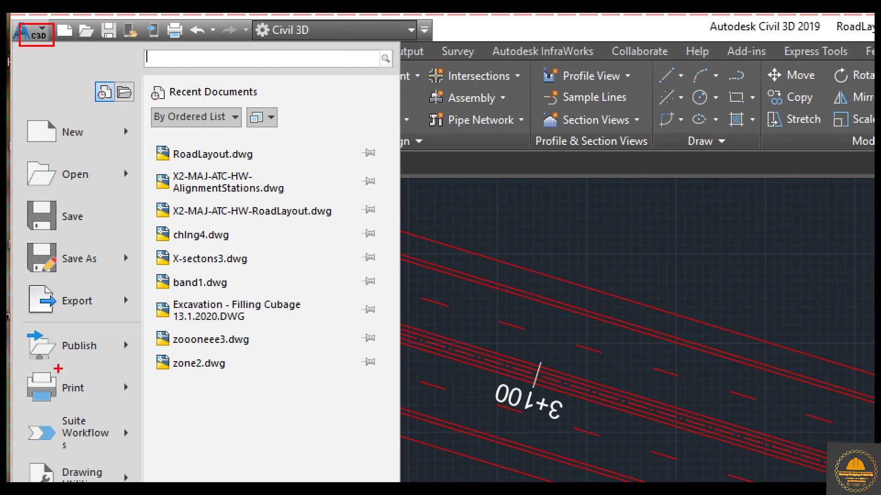
Step: Save RoadLayout.dwg to the Desktop as AutoCAD 2013/LT2013 Drawing, overwriting the existing file
{"action": "left_click_drag", "start_coordinate": [23, 233], "coordinate": [151, 280]}
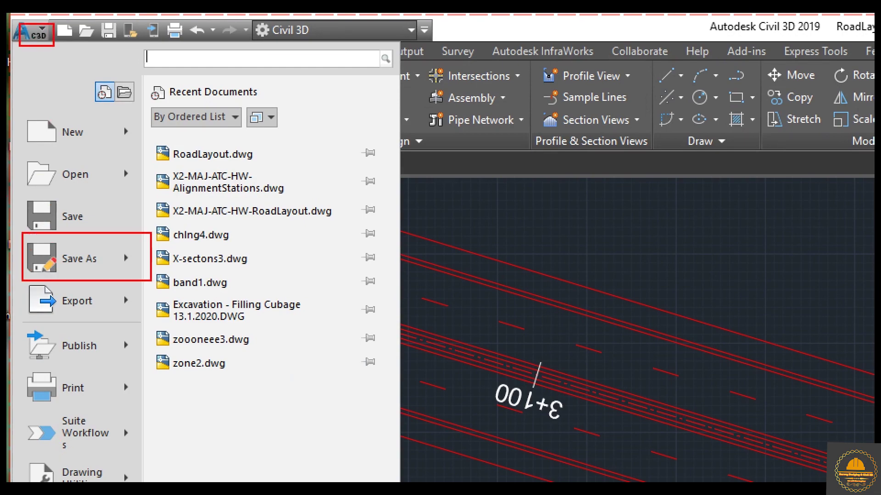
{"action": "left_click", "coordinate": [43, 44]}
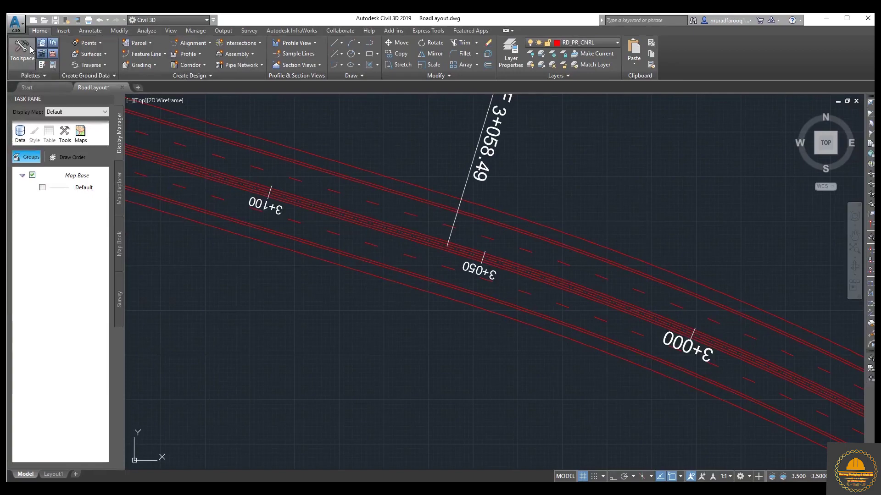
{"action": "left_click", "coordinate": [23, 28]}
{"action": "left_click", "coordinate": [41, 134]}
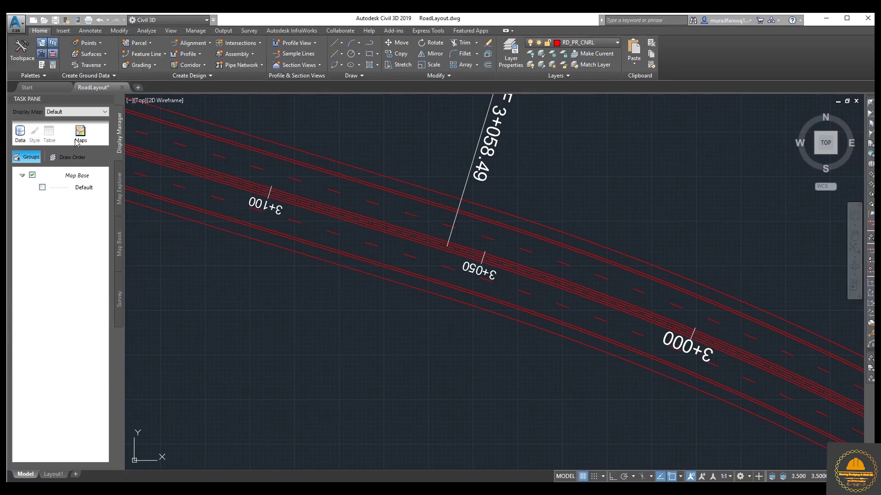
{"action": "left_click", "coordinate": [473, 354]}
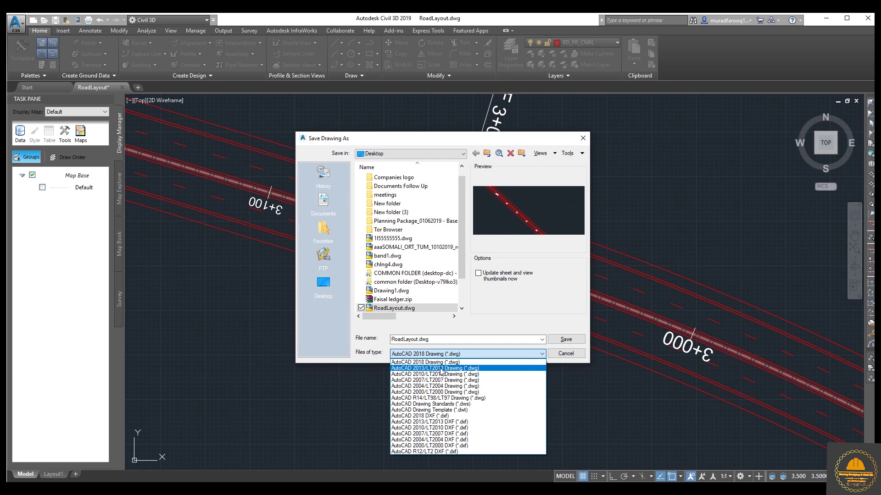
{"action": "left_click", "coordinate": [441, 369]}
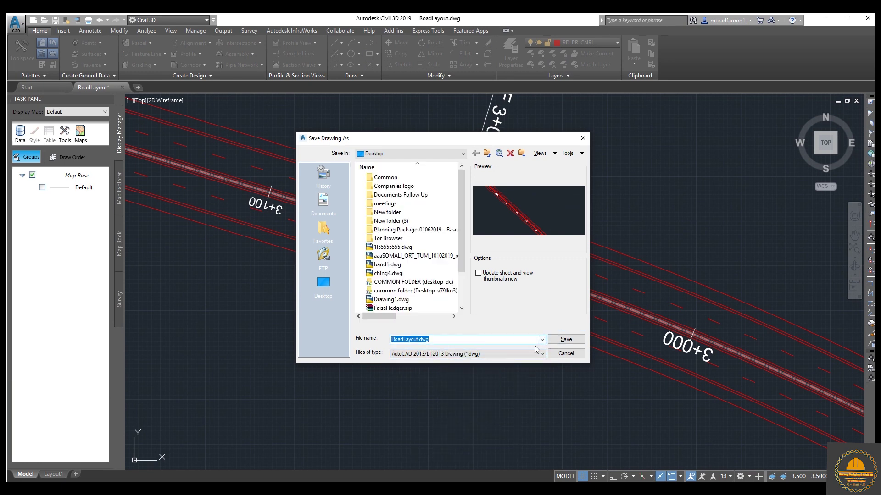
{"action": "left_click", "coordinate": [560, 342]}
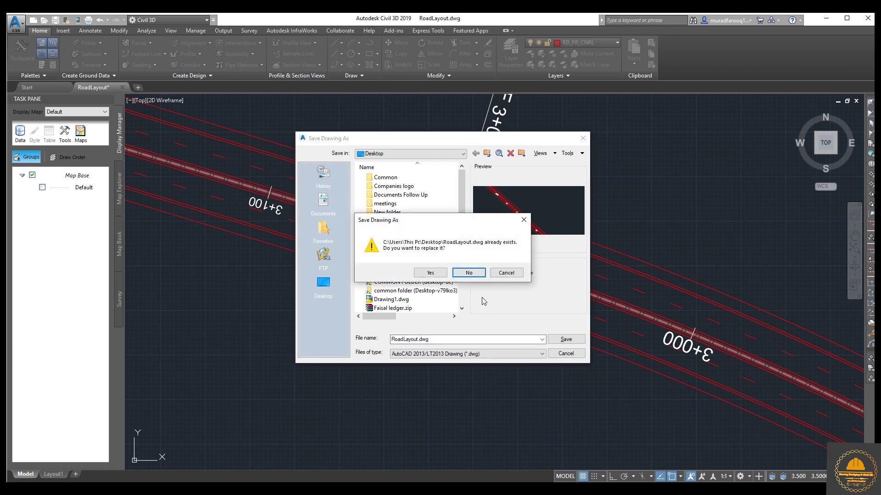
{"action": "left_click", "coordinate": [430, 273]}
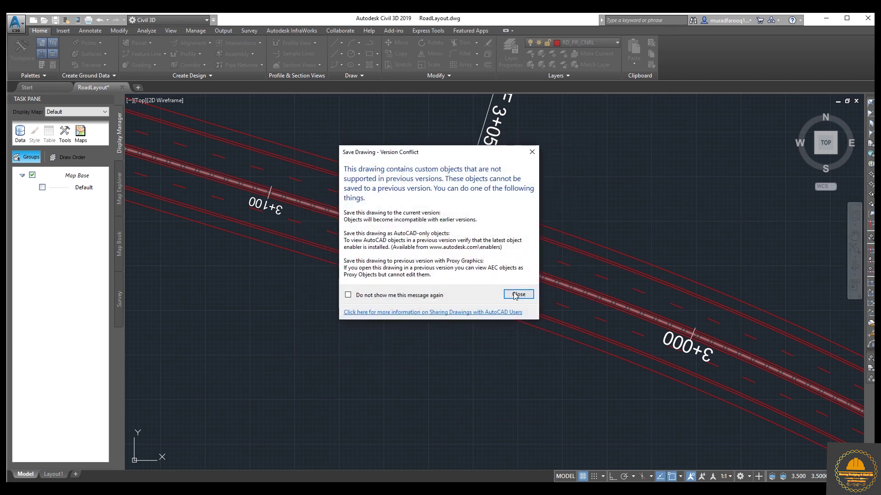
{"action": "left_click", "coordinate": [517, 294]}
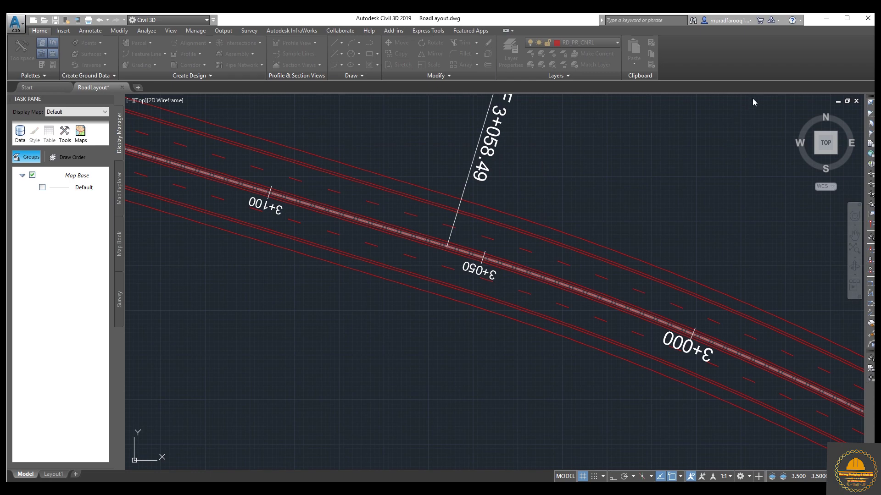
Step: Close Civil 3D and restore the Global Mapper v16 window from the taskbar
{"action": "left_click", "coordinate": [867, 19]}
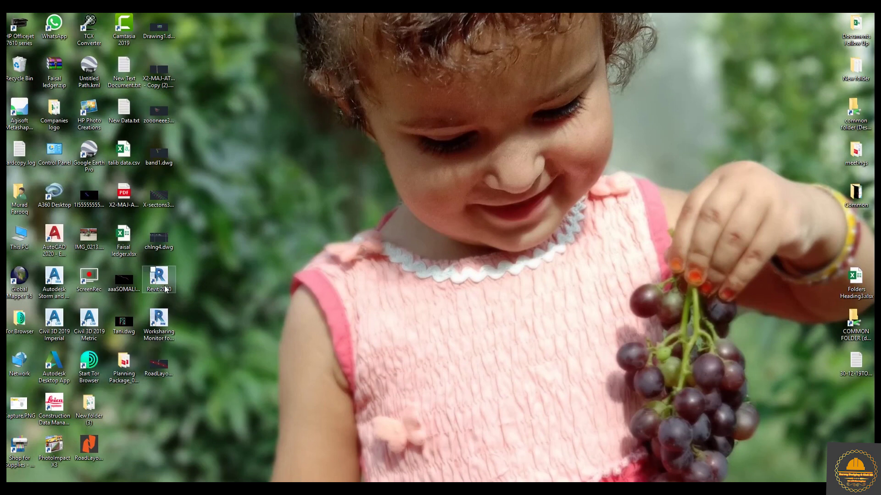
{"action": "mouse_move", "coordinate": [665, 489]}
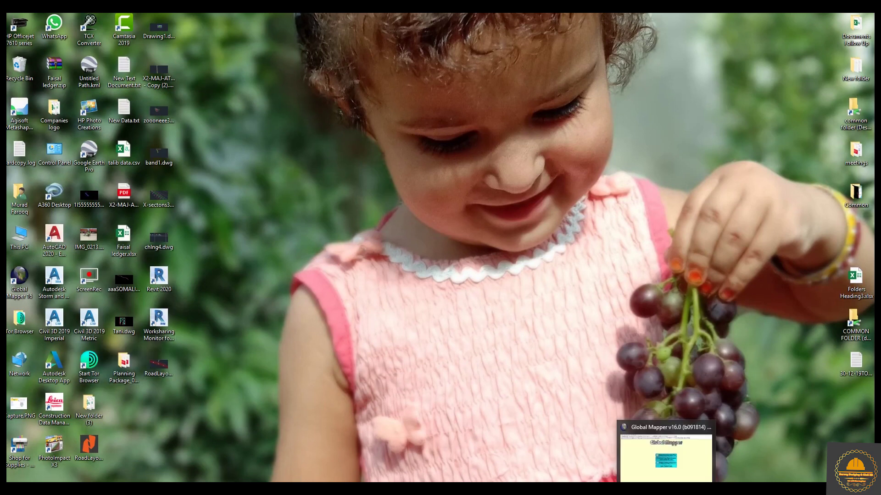
{"action": "left_click", "coordinate": [665, 454]}
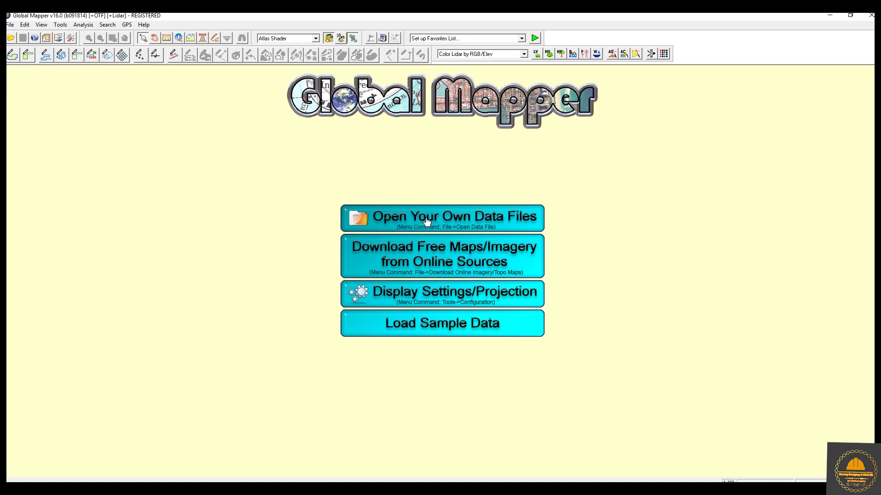
Step: Load RoadLayout.dwg into Global Mapper with a UTM zone 38, WGS84, metres projection
{"action": "left_click", "coordinate": [444, 222]}
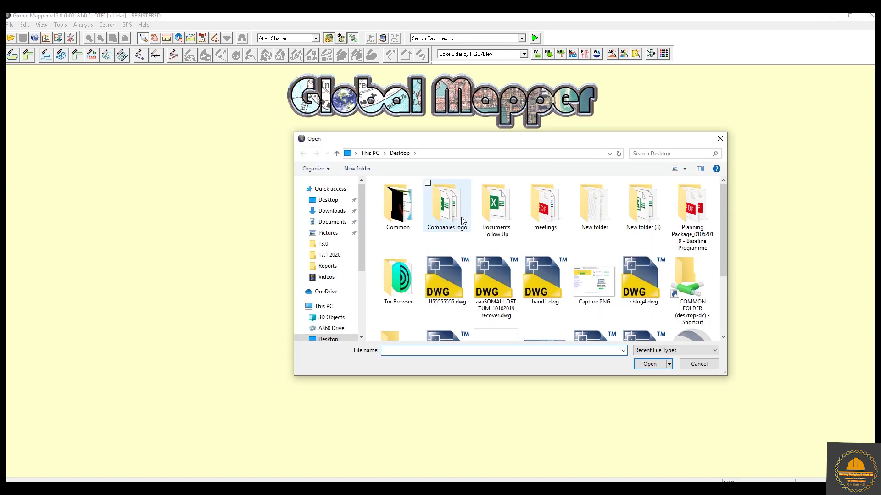
{"action": "scroll", "coordinate": [612, 312], "scroll_direction": "down", "scroll_amount": 3}
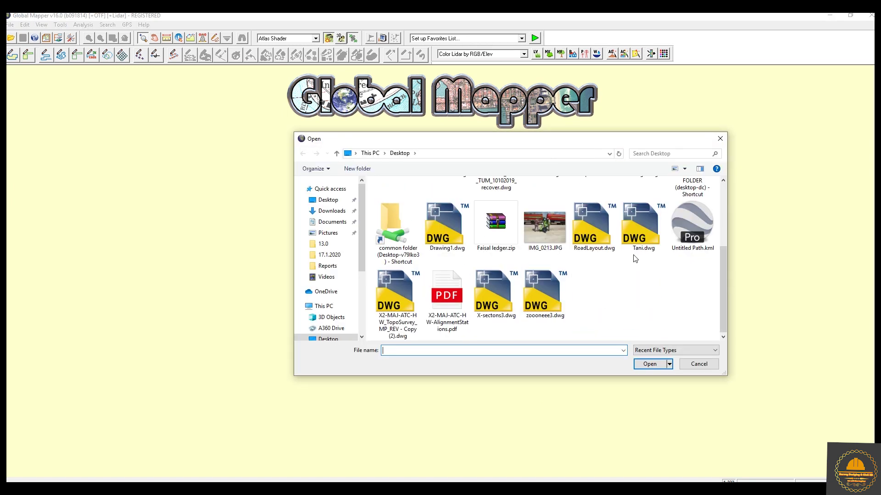
{"action": "left_click", "coordinate": [596, 242]}
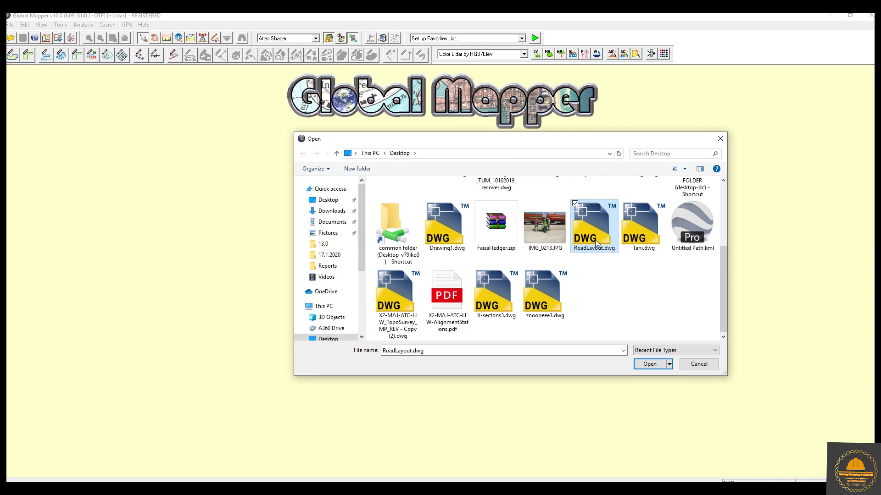
{"action": "left_click", "coordinate": [650, 365]}
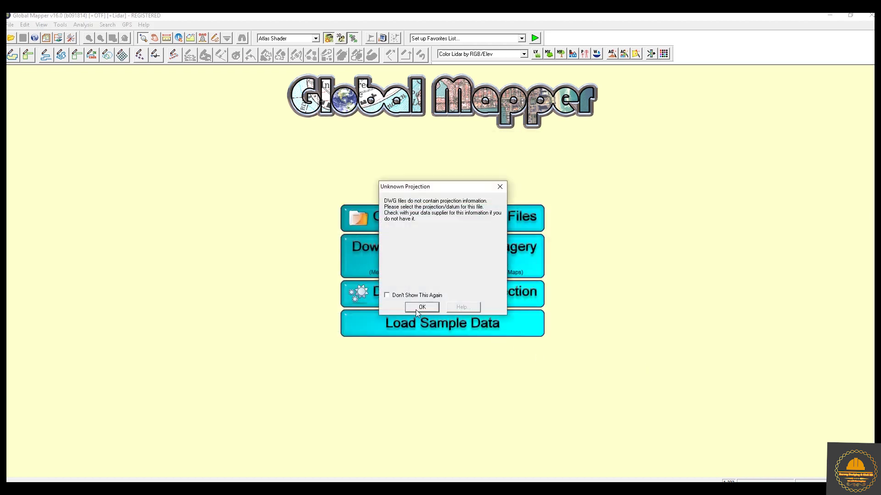
{"action": "left_click", "coordinate": [416, 310]}
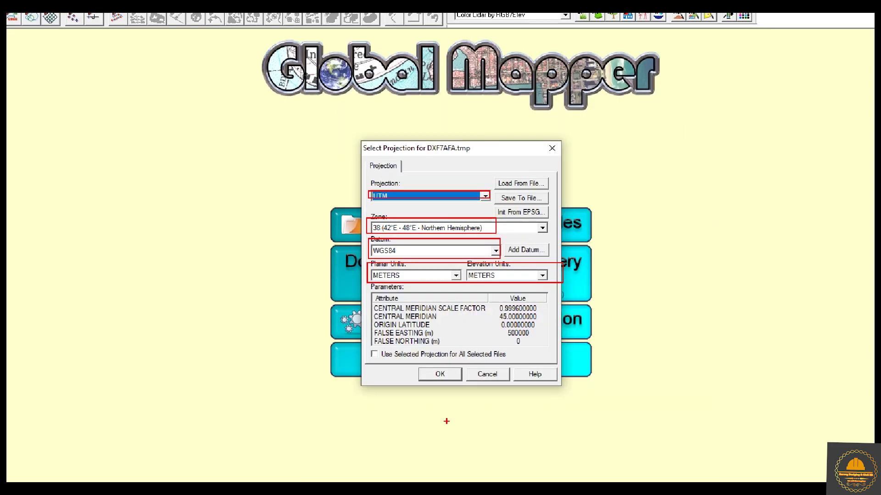
{"action": "left_click", "coordinate": [426, 335]}
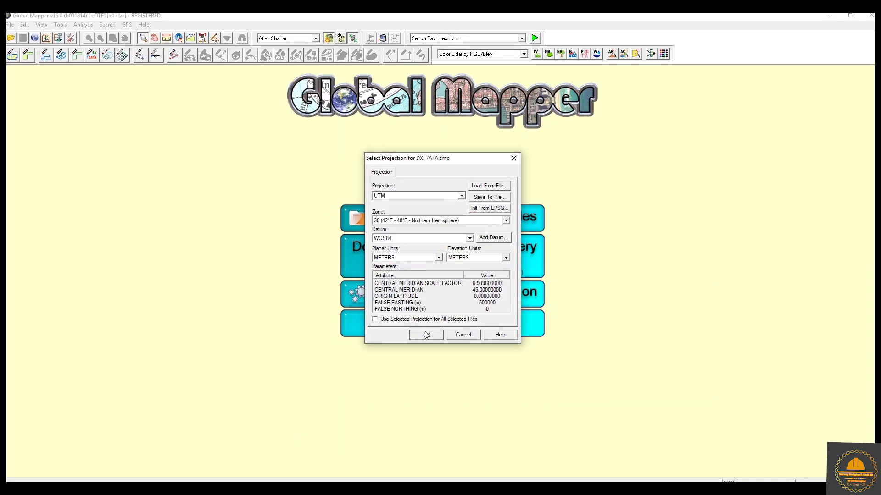
{"action": "left_click", "coordinate": [478, 335]}
{"action": "scroll", "coordinate": [480, 324], "scroll_direction": "up", "scroll_amount": 6}
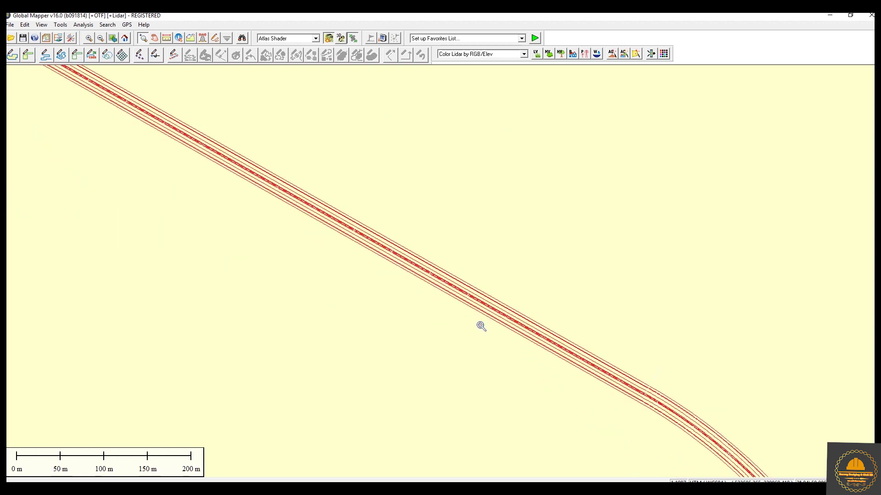
{"action": "scroll", "coordinate": [486, 295], "scroll_direction": "down", "scroll_amount": 2}
{"action": "key", "text": "Down"}
{"action": "key", "text": "Right"}
{"action": "key", "text": "Down"}
{"action": "key", "text": "Right"}
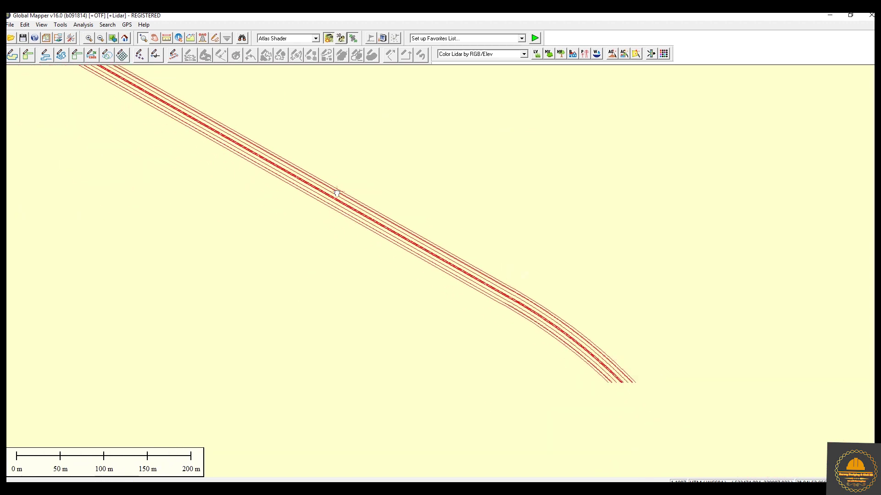
{"action": "scroll", "coordinate": [566, 356], "scroll_direction": "down", "scroll_amount": 7}
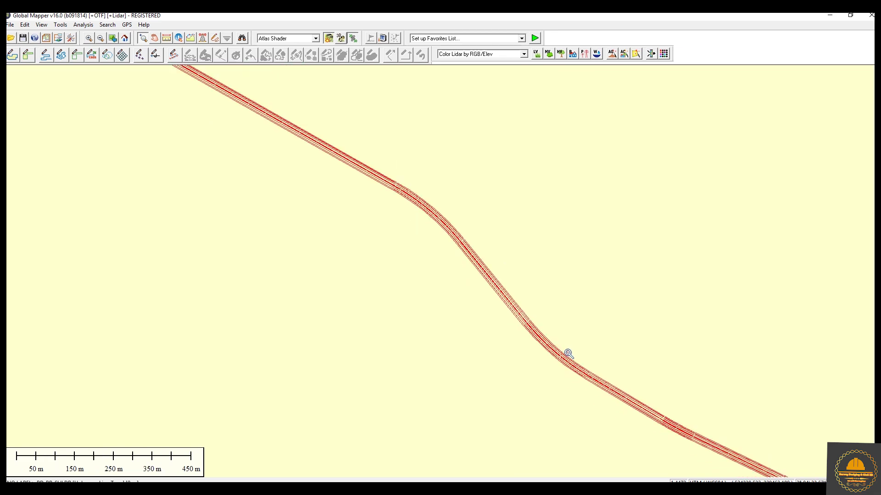
{"action": "scroll", "coordinate": [342, 237], "scroll_direction": "up", "scroll_amount": 5}
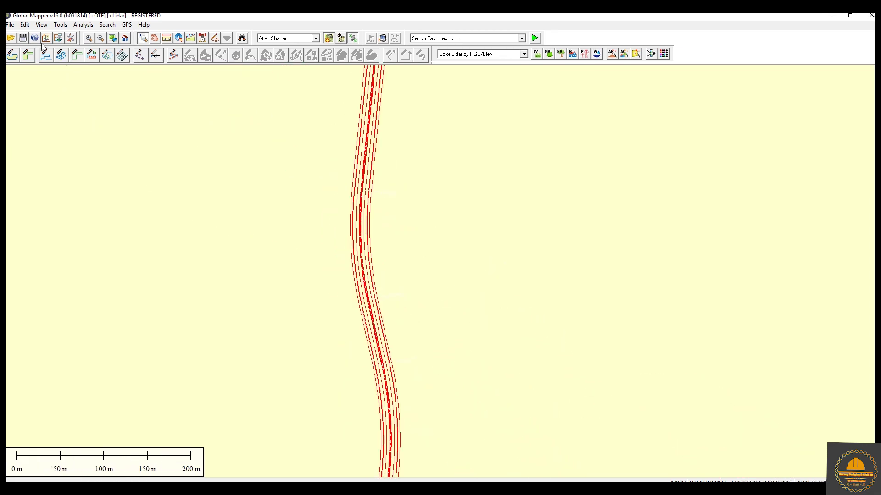
{"action": "left_click", "coordinate": [11, 25]}
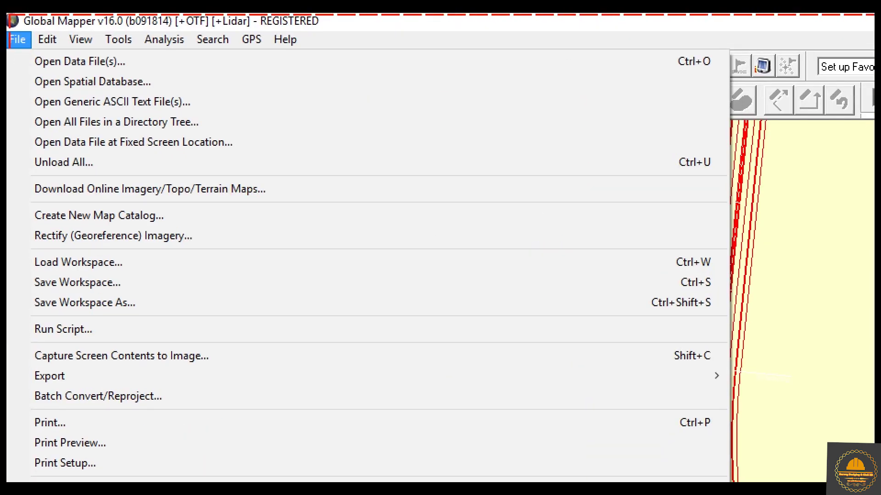
Step: Start a vector export of the road data via File > Export > Export Vector/Lidar Format
{"action": "mouse_move", "coordinate": [8, 28]}
{"action": "left_mouse_down"}
{"action": "mouse_move", "coordinate": [22, 54]}
{"action": "mouse_move", "coordinate": [38, 54]}
{"action": "left_mouse_up"}
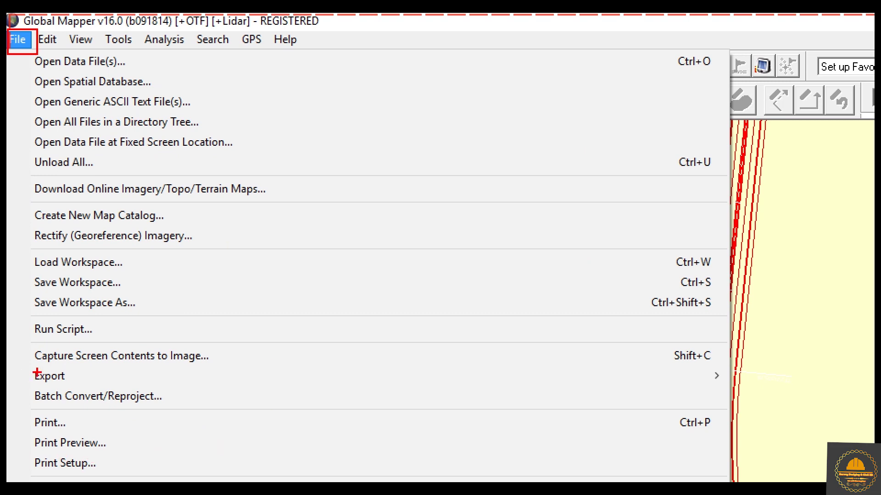
{"action": "mouse_move", "coordinate": [24, 361]}
{"action": "left_mouse_down"}
{"action": "mouse_move", "coordinate": [56, 384]}
{"action": "mouse_move", "coordinate": [73, 384]}
{"action": "left_mouse_up"}
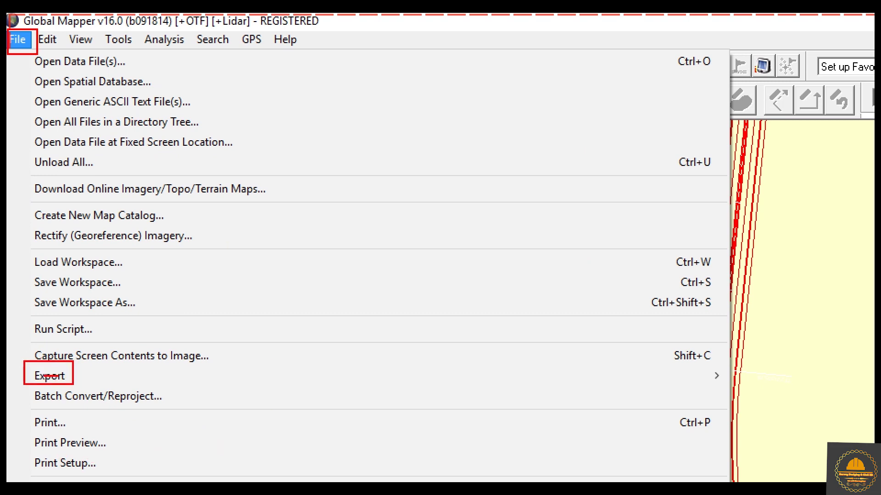
{"action": "key", "text": "Escape"}
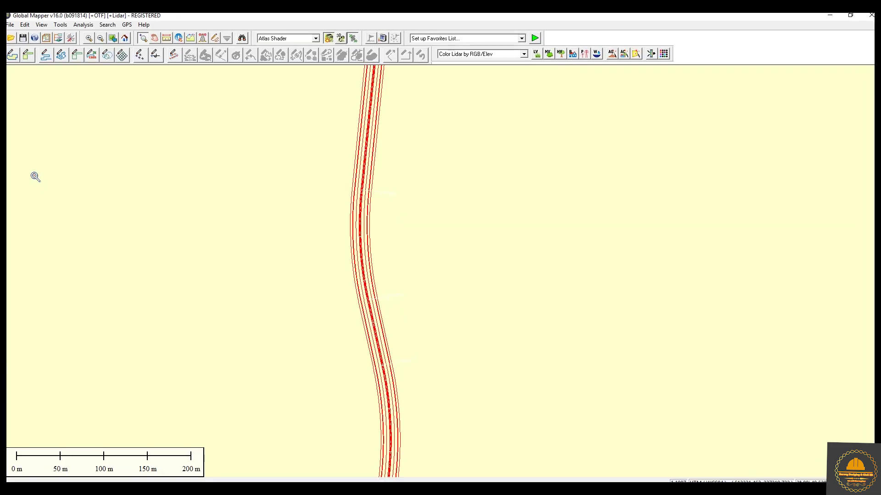
{"action": "left_click", "coordinate": [10, 25]}
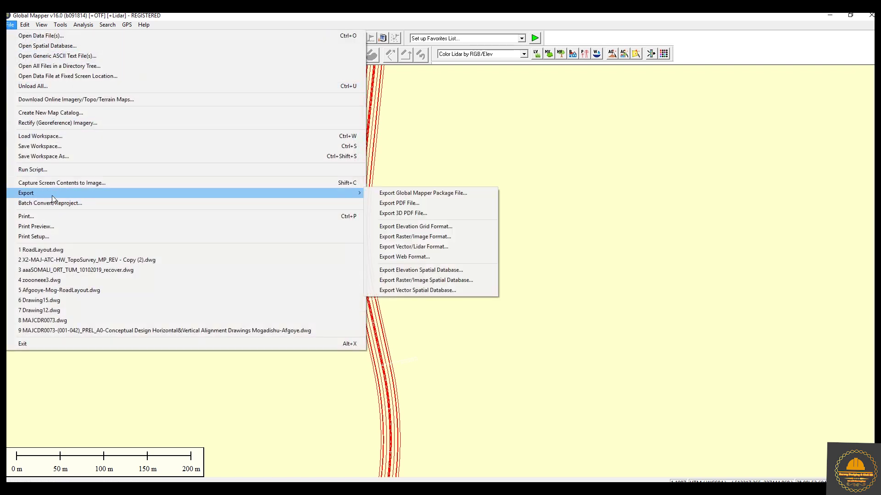
{"action": "mouse_move", "coordinate": [272, 192]}
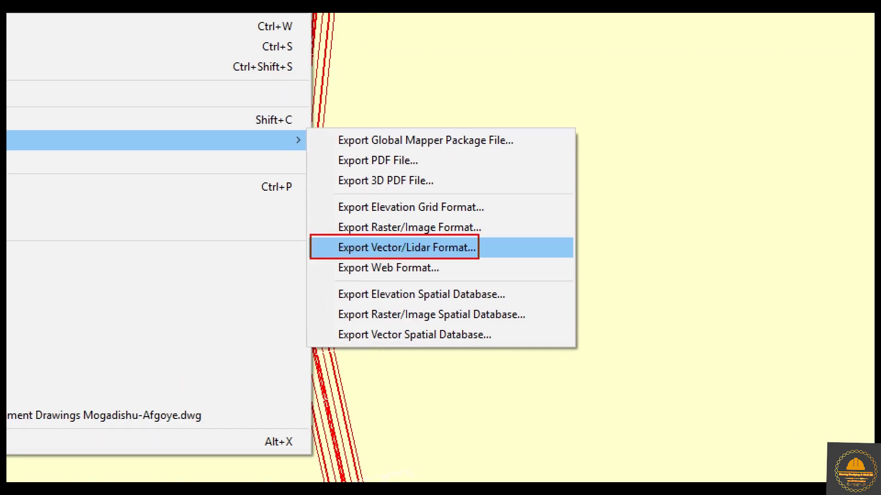
{"action": "left_click", "coordinate": [413, 247]}
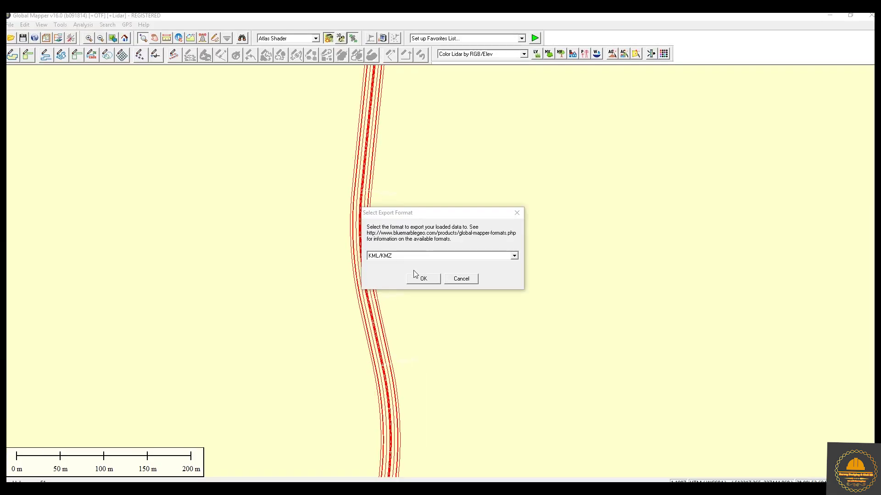
Step: Choose KML/KMZ as the export format in the Select Export Format list
{"action": "left_click", "coordinate": [514, 256]}
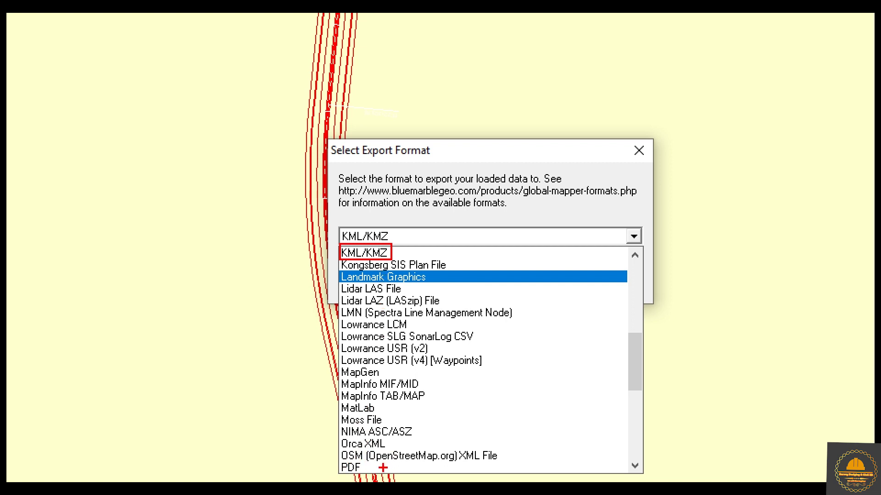
{"action": "key", "text": "Return"}
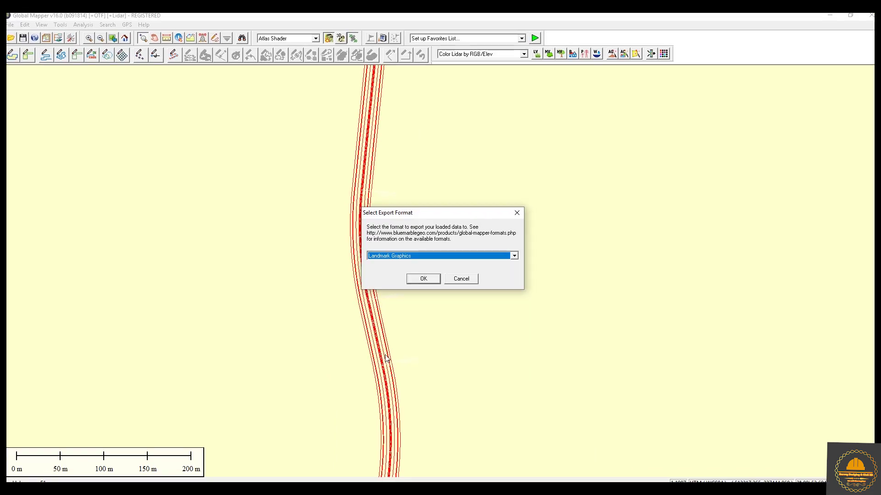
{"action": "left_click", "coordinate": [511, 256]}
{"action": "scroll", "coordinate": [395, 271], "scroll_direction": "up", "scroll_amount": 4}
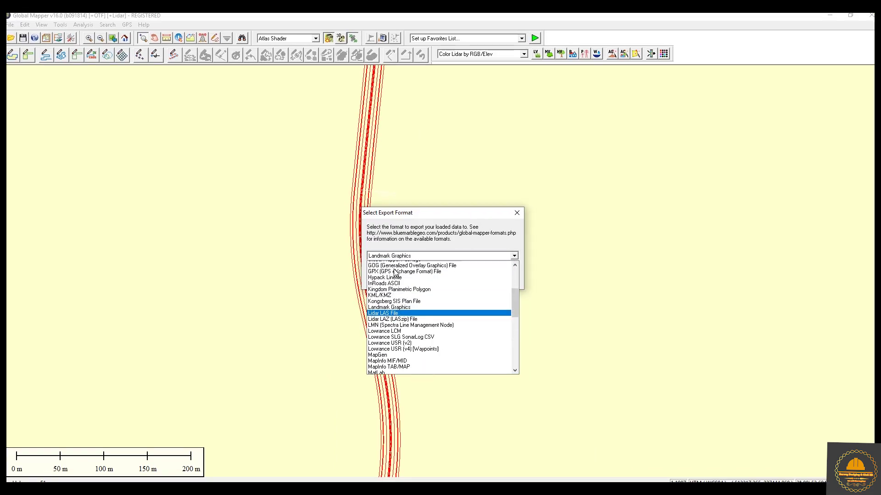
{"action": "left_click", "coordinate": [383, 324]}
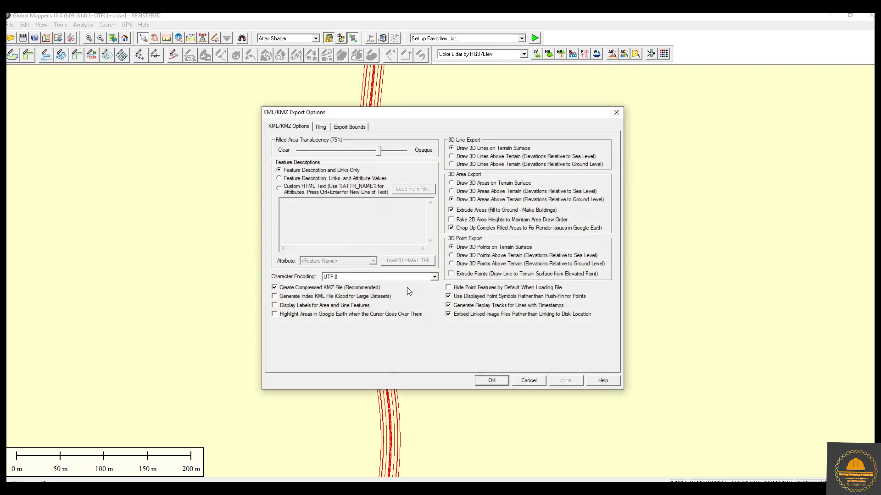
Step: Accept the KML/KMZ options, save the export to the Desktop as Roadlayout.kml, and minimize Global Mapper
{"action": "left_click", "coordinate": [499, 381]}
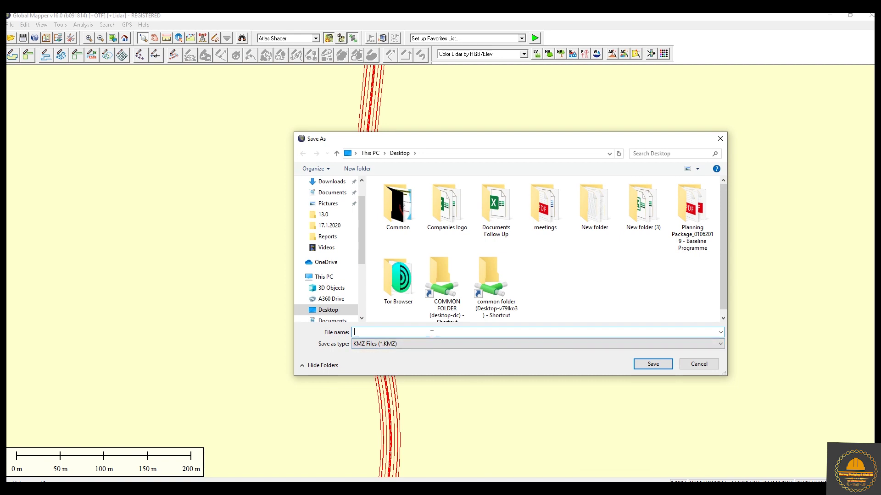
{"action": "type", "text": "Ria"}
{"action": "key", "text": "BackSpace"}
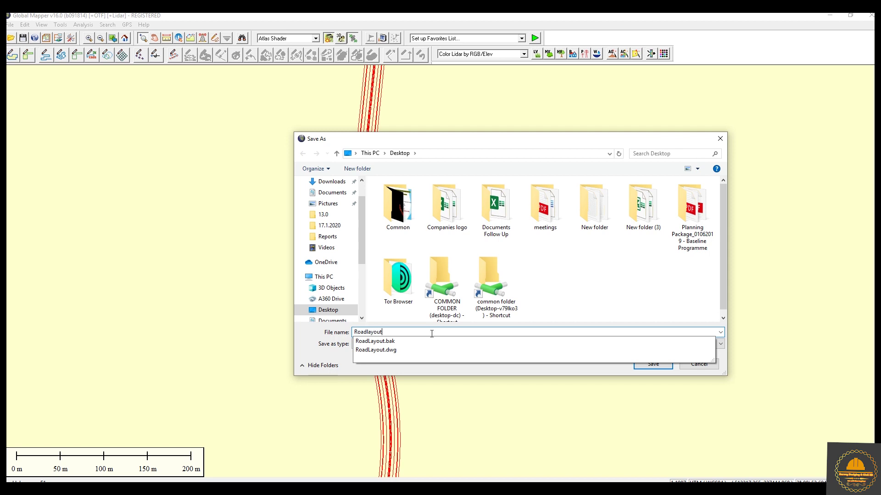
{"action": "type", "text": "oadlayout.kml"}
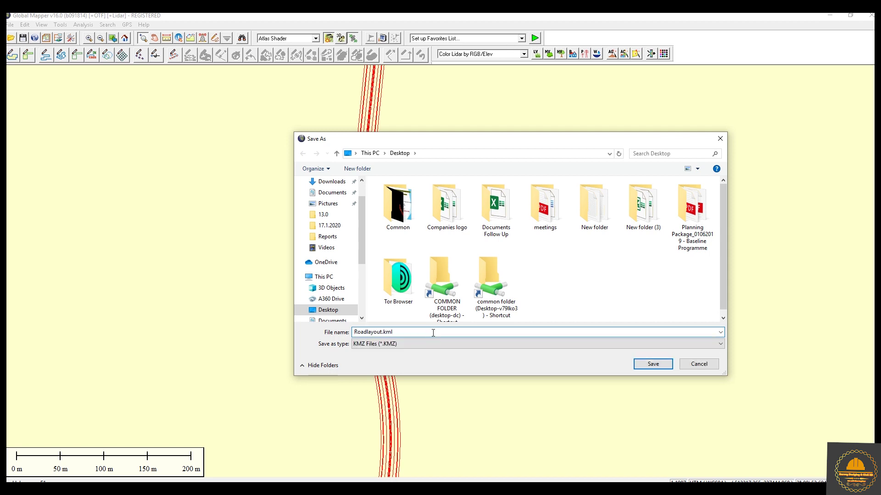
{"action": "key", "text": "Tab"}
{"action": "left_click", "coordinate": [660, 366]}
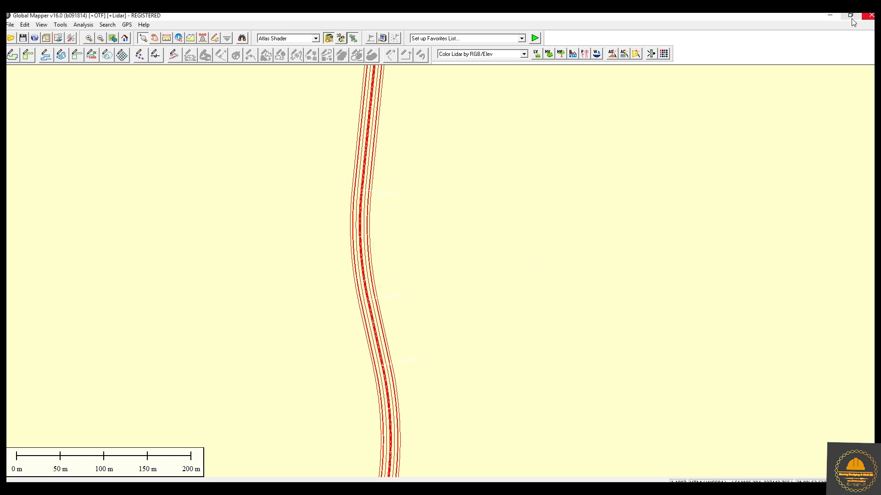
{"action": "left_click", "coordinate": [831, 16]}
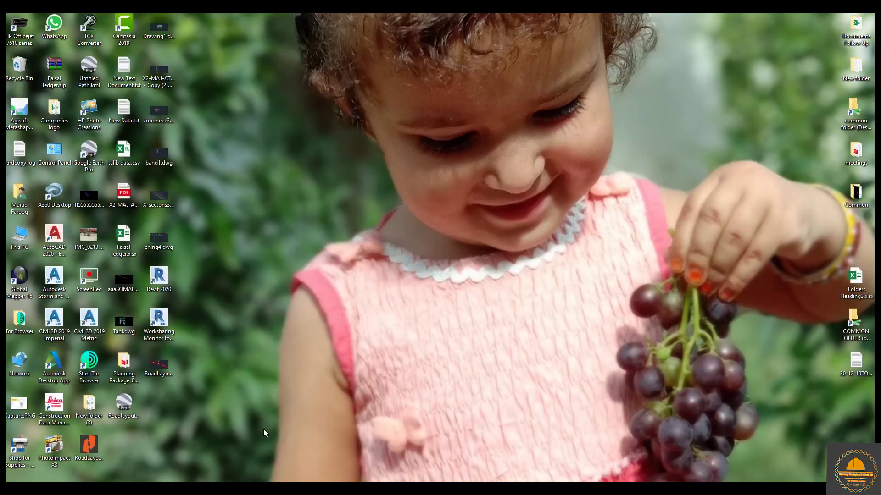
Step: Drag Roadlayout.kml from the desktop into Google Earth Pro's Temporary Places
{"action": "left_click_drag", "start_coordinate": [461, 186], "coordinate": [467, 188]}
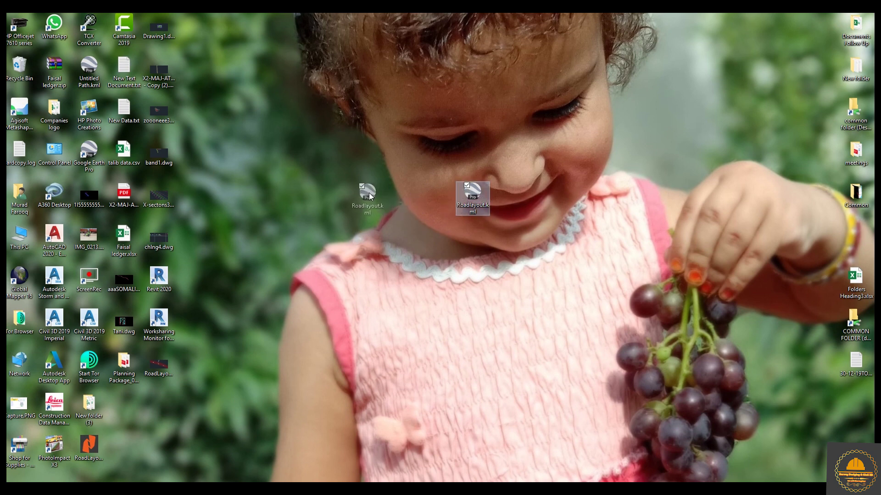
{"action": "left_click_drag", "start_coordinate": [369, 193], "coordinate": [337, 197]}
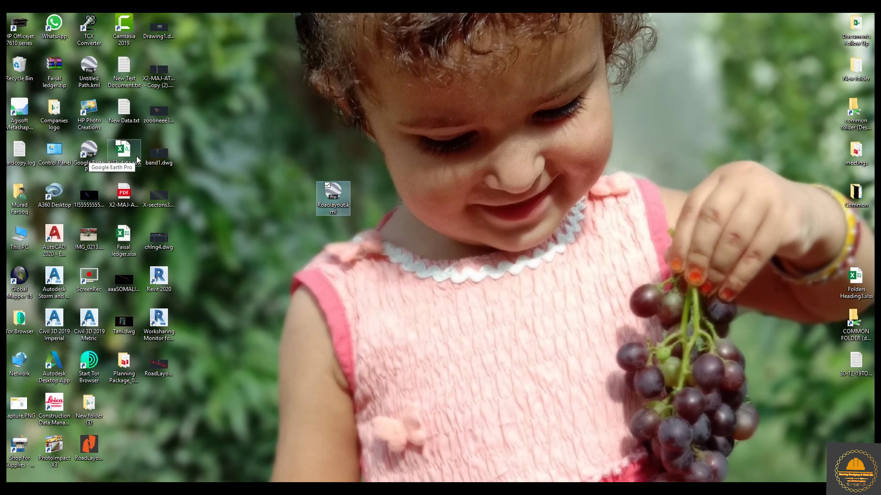
{"action": "left_click_drag", "start_coordinate": [338, 195], "coordinate": [403, 371]}
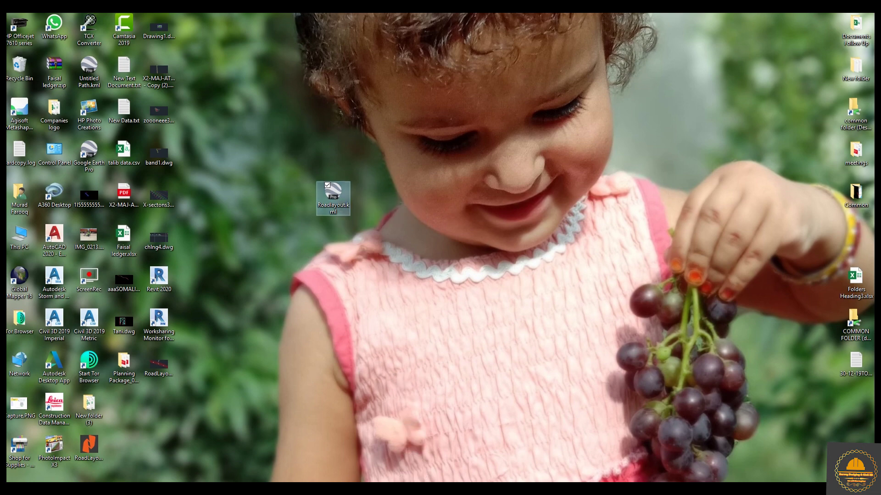
{"action": "left_click_drag", "start_coordinate": [440, 486], "coordinate": [442, 231]}
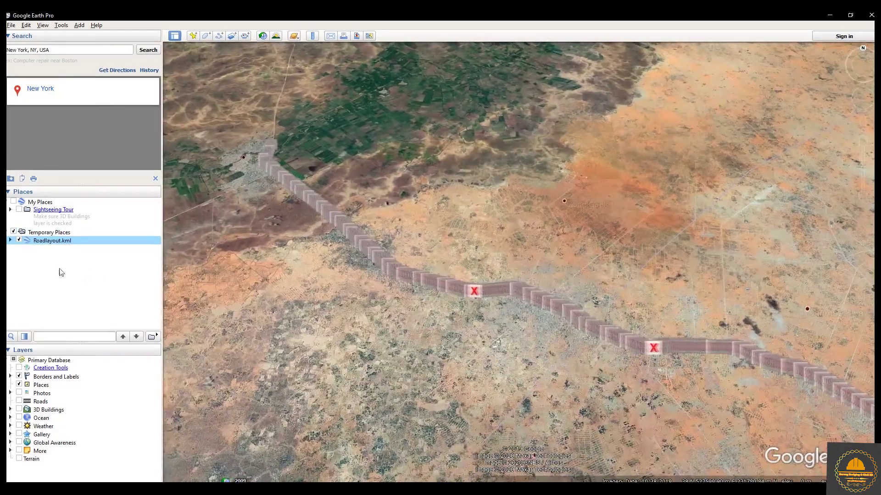
Step: Zoom in on the road overlay and follow it to chainages 12+900–12+950
{"action": "scroll", "coordinate": [440, 286], "scroll_direction": "up", "scroll_amount": 3}
{"action": "scroll", "coordinate": [445, 290], "scroll_direction": "up", "scroll_amount": 5}
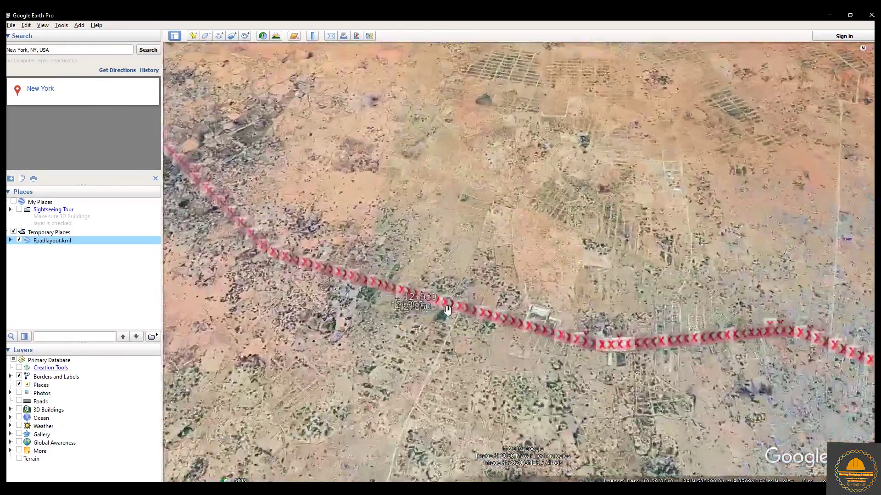
{"action": "scroll", "coordinate": [476, 311], "scroll_direction": "up", "scroll_amount": 4}
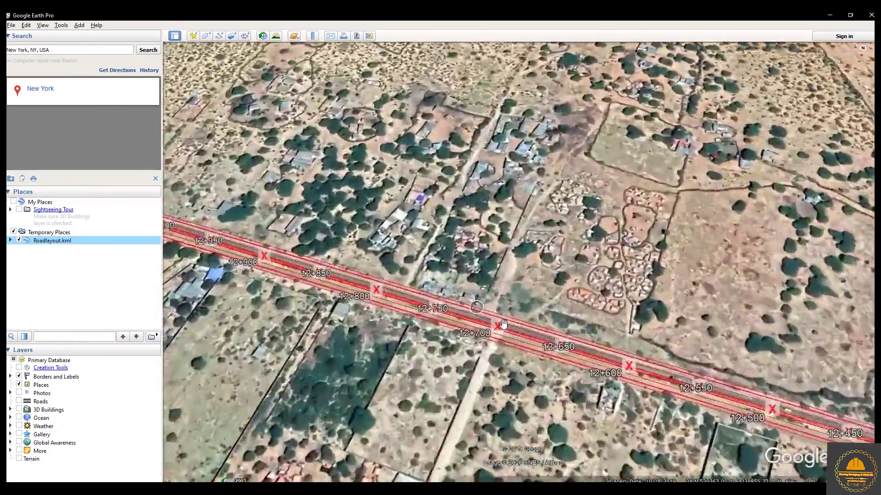
{"action": "scroll", "coordinate": [472, 329], "scroll_direction": "up", "scroll_amount": 4}
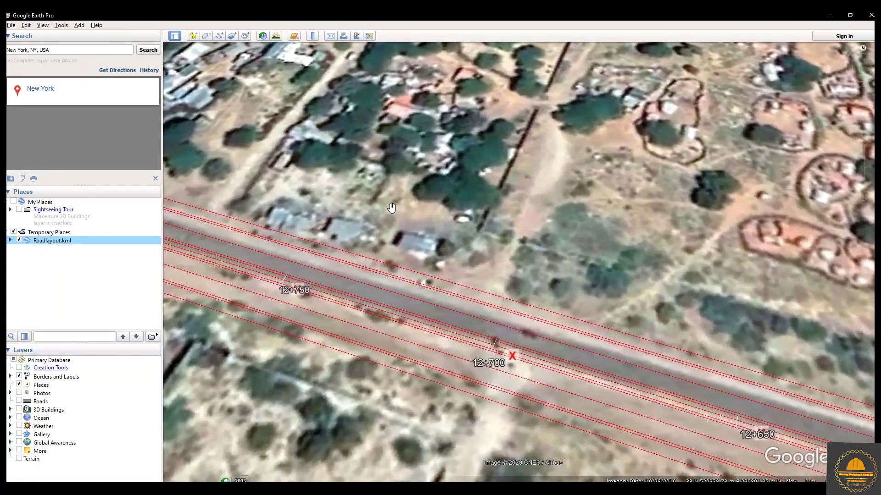
{"action": "left_click_drag", "start_coordinate": [391, 207], "coordinate": [547, 236]}
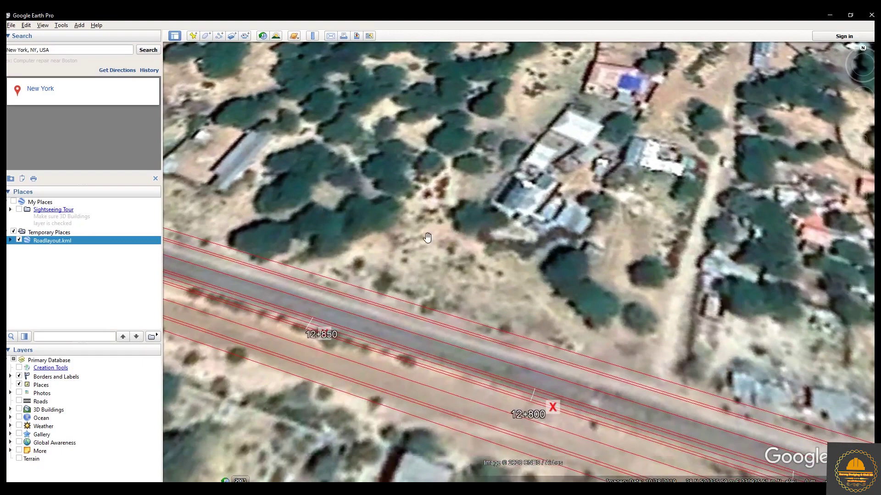
{"action": "left_click_drag", "start_coordinate": [427, 237], "coordinate": [580, 243]}
{"action": "left_click_drag", "start_coordinate": [288, 208], "coordinate": [416, 294]}
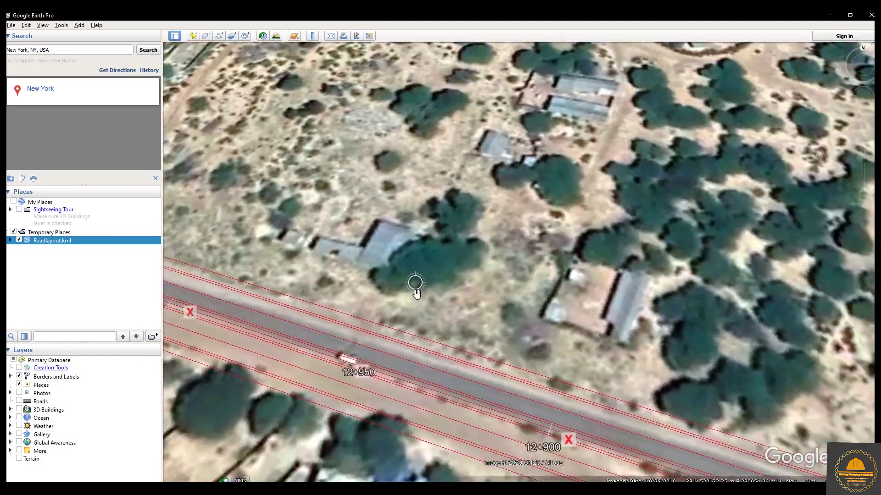
Step: Follow the road past 13+050 to 13+450, then zoom back out
{"action": "scroll", "coordinate": [406, 293], "scroll_direction": "down", "scroll_amount": 2}
{"action": "left_click_drag", "start_coordinate": [307, 243], "coordinate": [618, 289]}
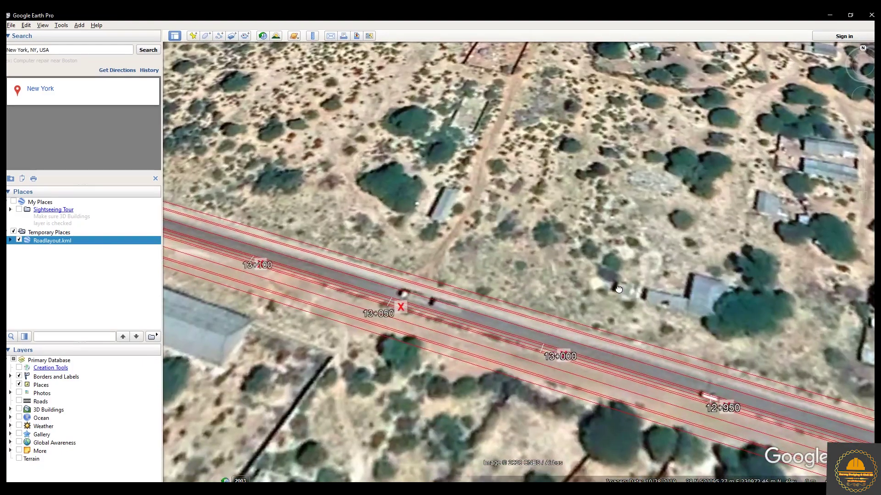
{"action": "scroll", "coordinate": [243, 248], "scroll_direction": "down", "scroll_amount": 2}
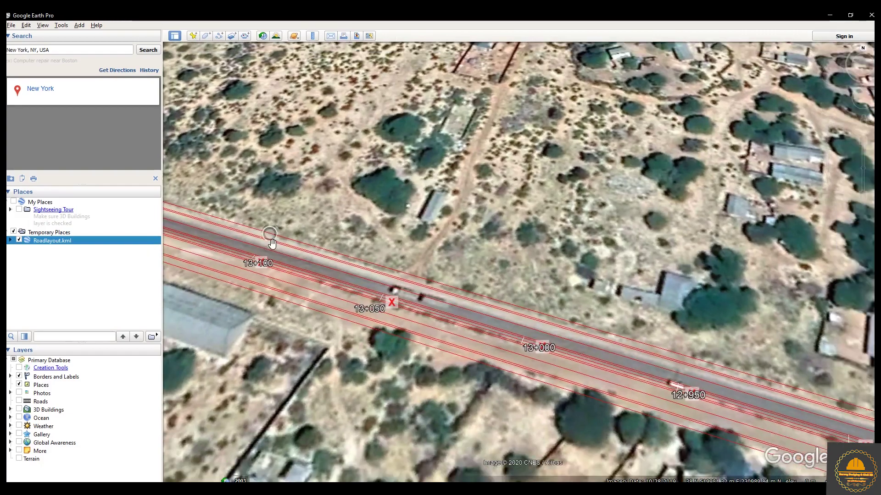
{"action": "left_click_drag", "start_coordinate": [352, 269], "coordinate": [656, 336]}
{"action": "scroll", "coordinate": [715, 328], "scroll_direction": "down", "scroll_amount": 2}
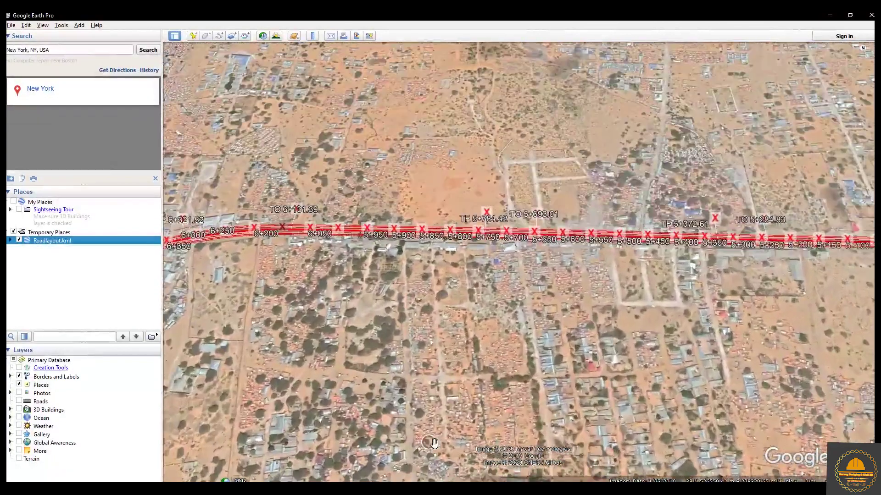
Step: Zoom in on chainage 5+850, pan along the road to 5+700, then zoom back out to the 4+850–6+400 overview
{"action": "scroll", "coordinate": [406, 143], "scroll_direction": "up", "scroll_amount": 5}
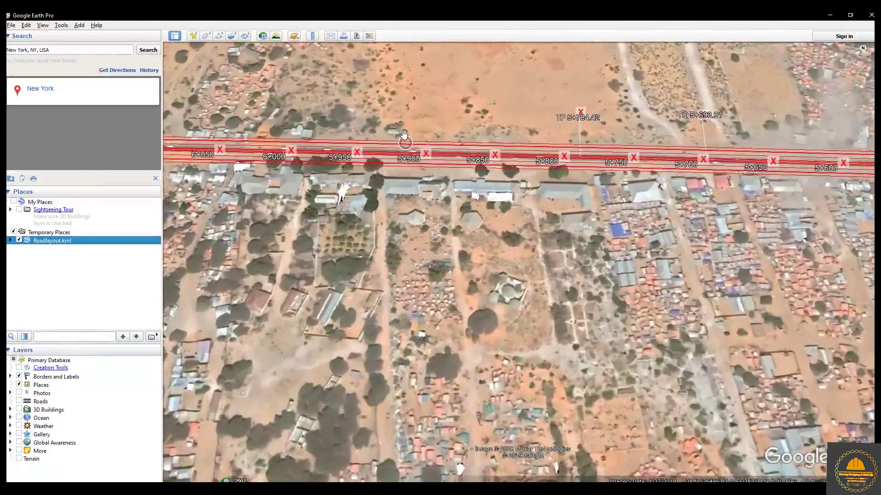
{"action": "scroll", "coordinate": [406, 144], "scroll_direction": "up", "scroll_amount": 5}
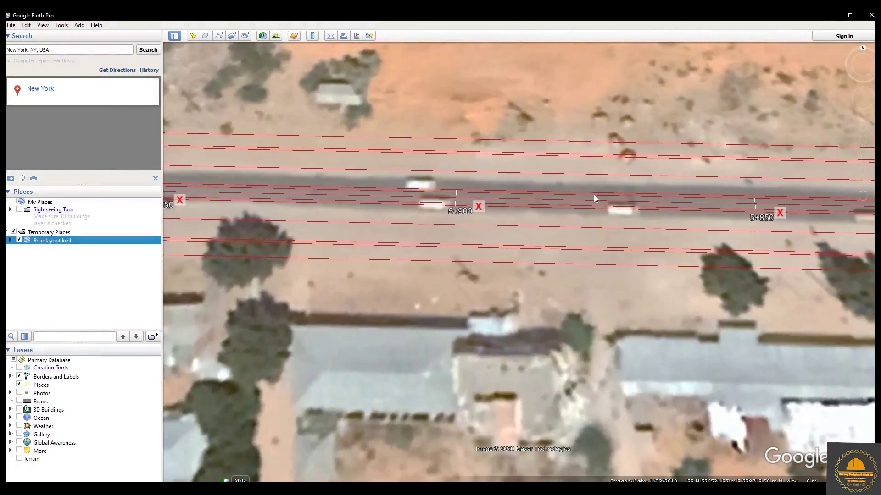
{"action": "left_click_drag", "start_coordinate": [593, 194], "coordinate": [484, 267]}
{"action": "key", "text": "Right"}
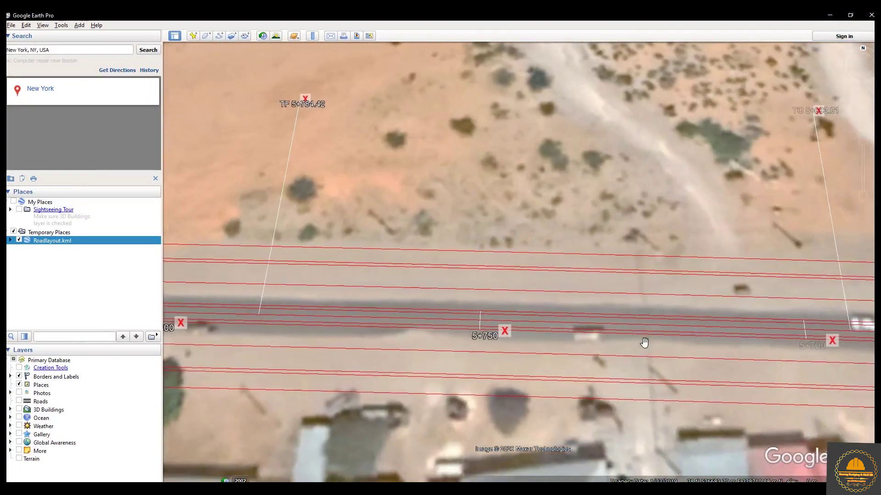
{"action": "scroll", "coordinate": [495, 315], "scroll_direction": "down", "scroll_amount": 5}
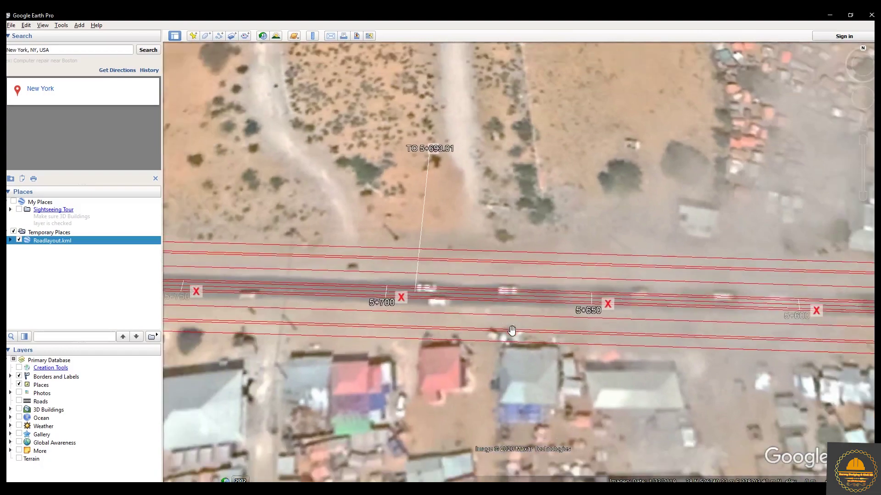
{"action": "scroll", "coordinate": [510, 324], "scroll_direction": "down", "scroll_amount": 5}
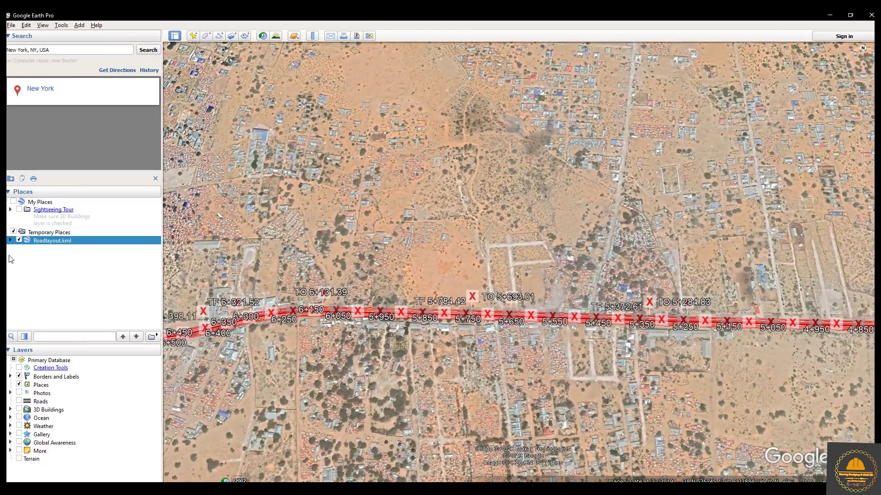
{"action": "left_click", "coordinate": [18, 241]}
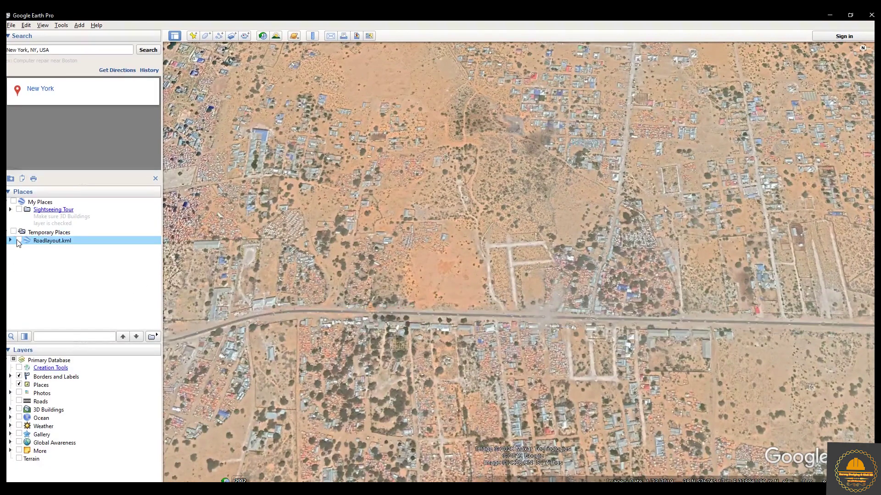
{"action": "left_click", "coordinate": [18, 241]}
{"action": "right_click", "coordinate": [77, 239]}
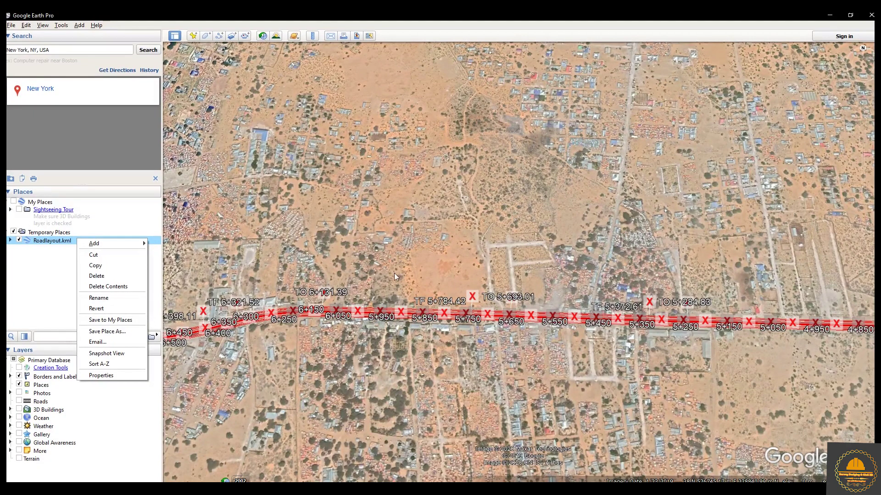
{"action": "left_click", "coordinate": [335, 252]}
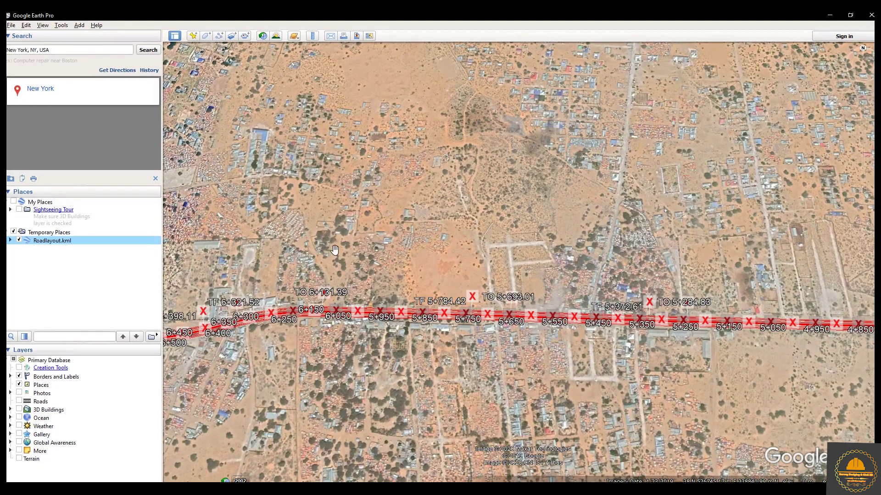